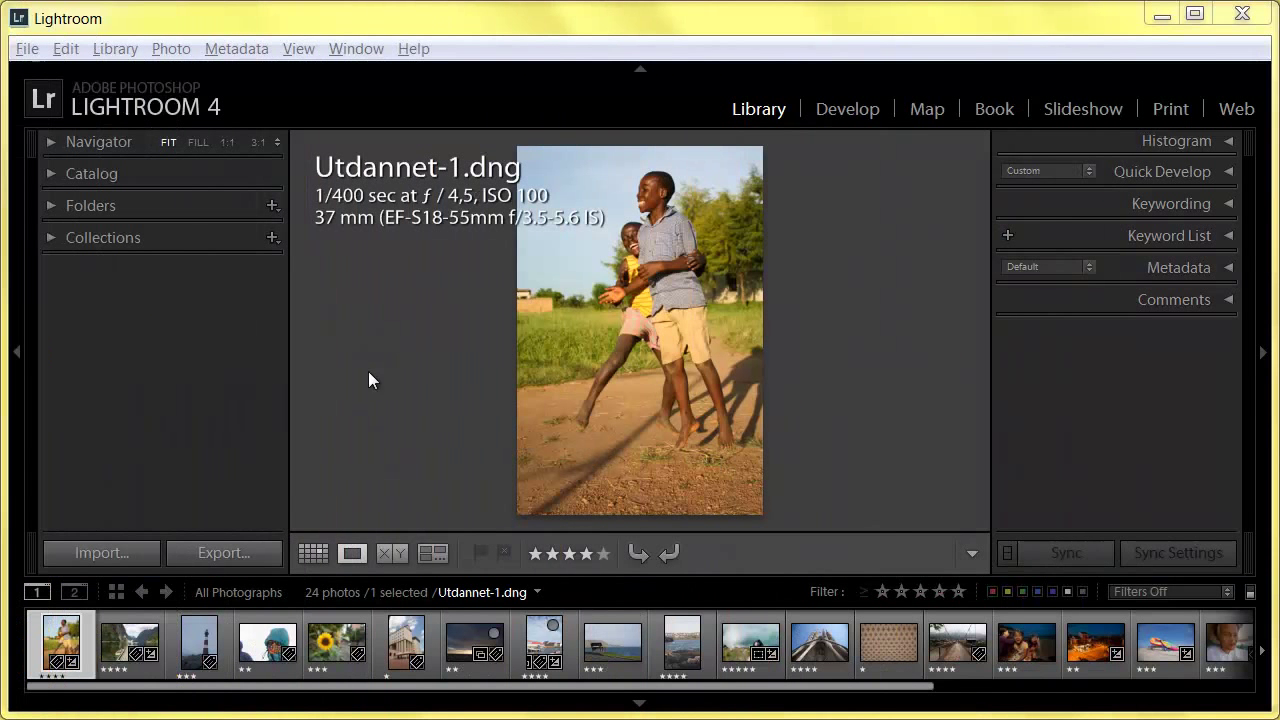
- Create a new top-level collection set named 'Land' in the Collections panel
left_click(48, 237)
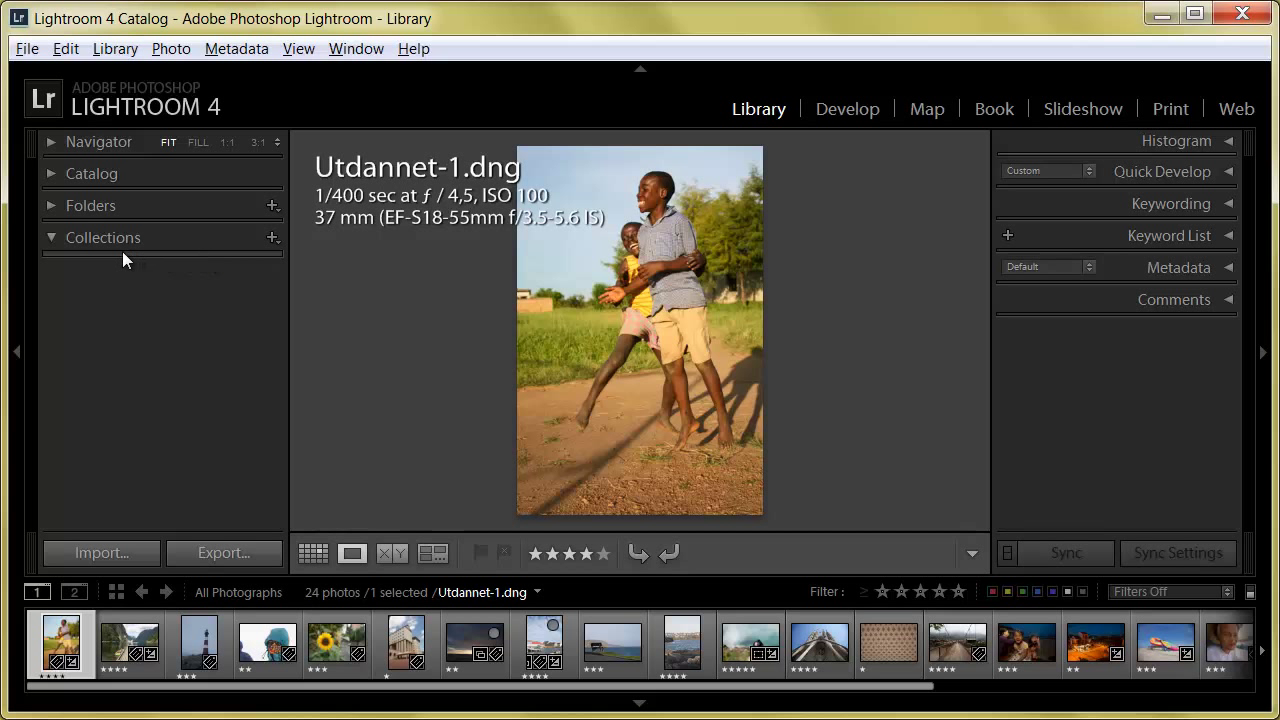
left_click(273, 238)
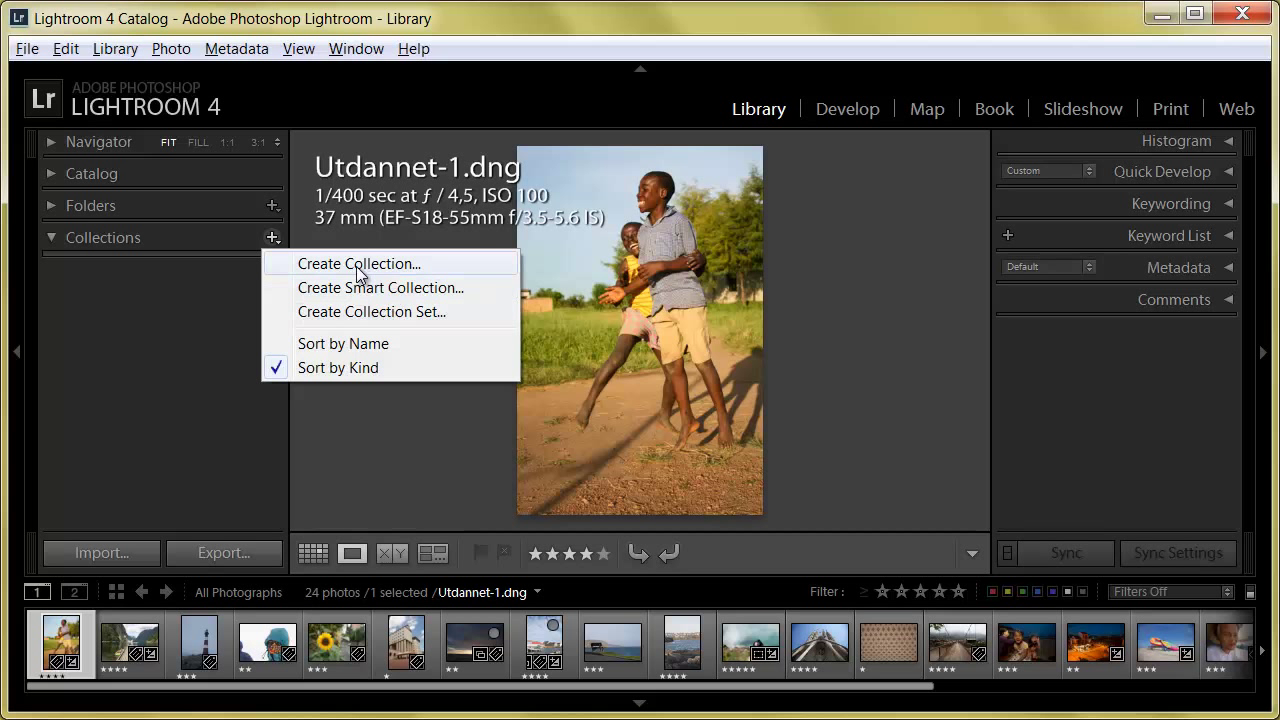
left_click(362, 311)
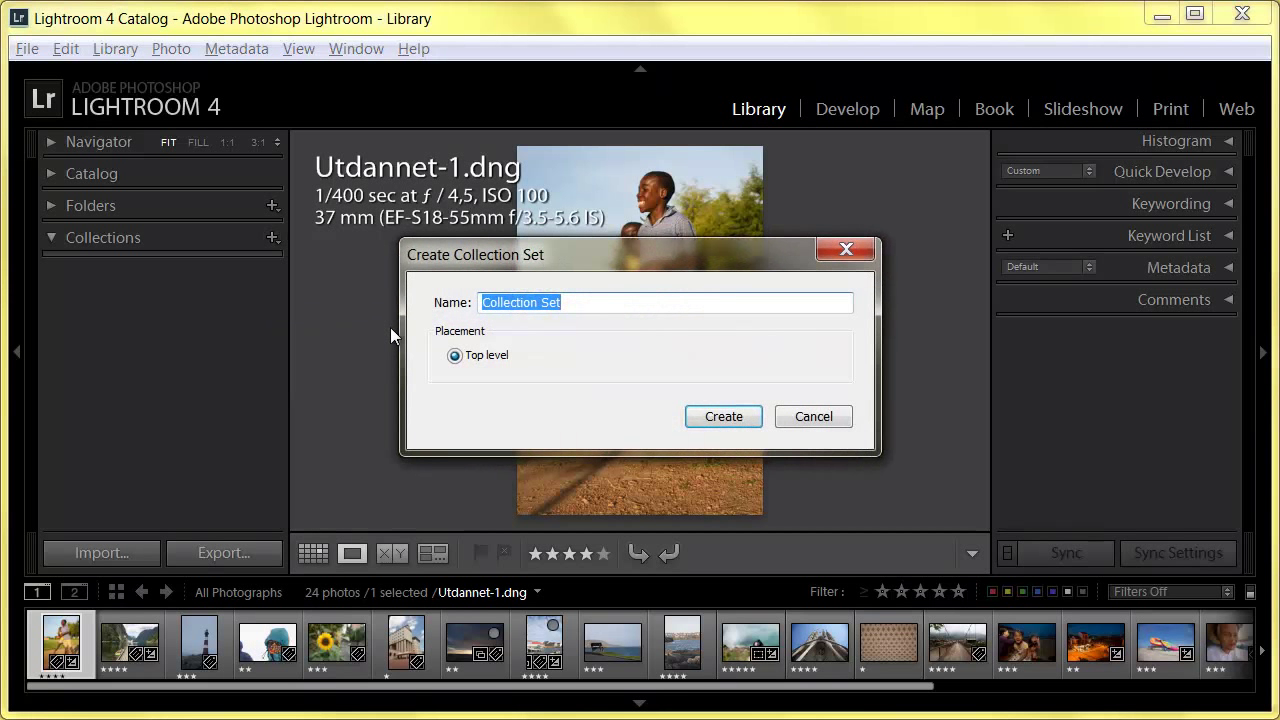
type("Land")
key("Return")
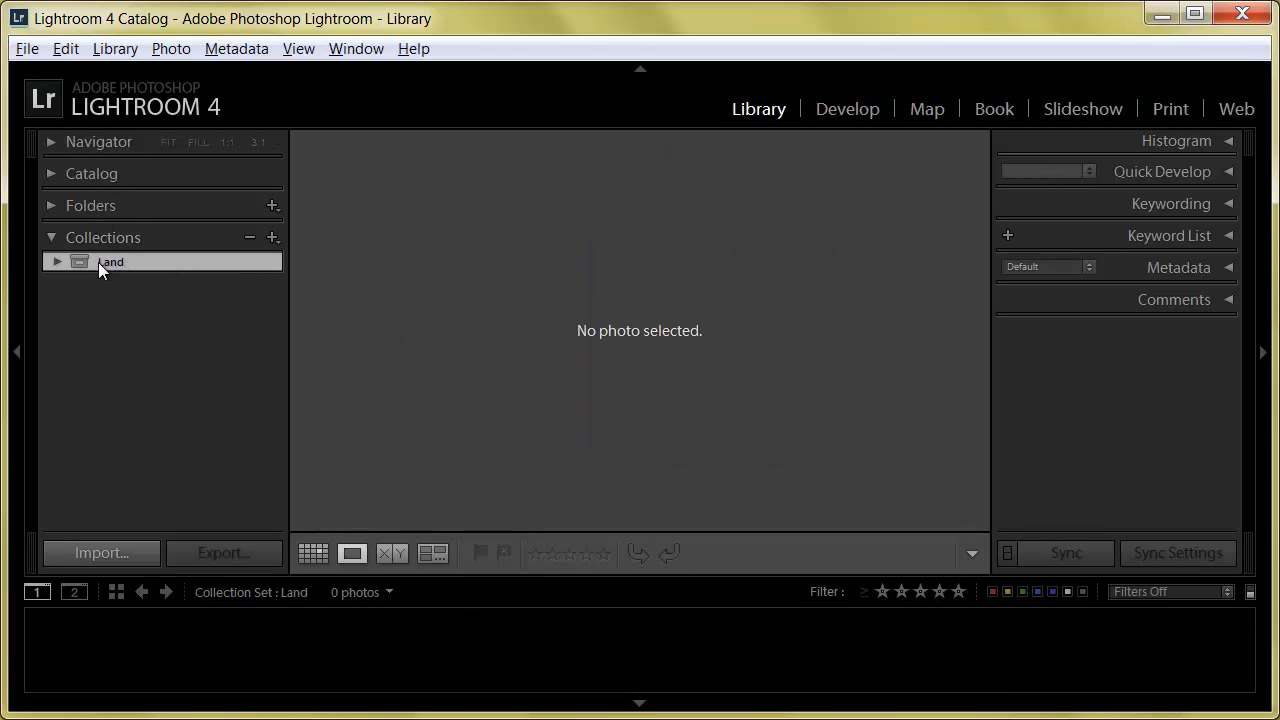
- Create a collection named 'Shetland' and move it into the Land set
left_click(269, 240)
left_click(300, 263)
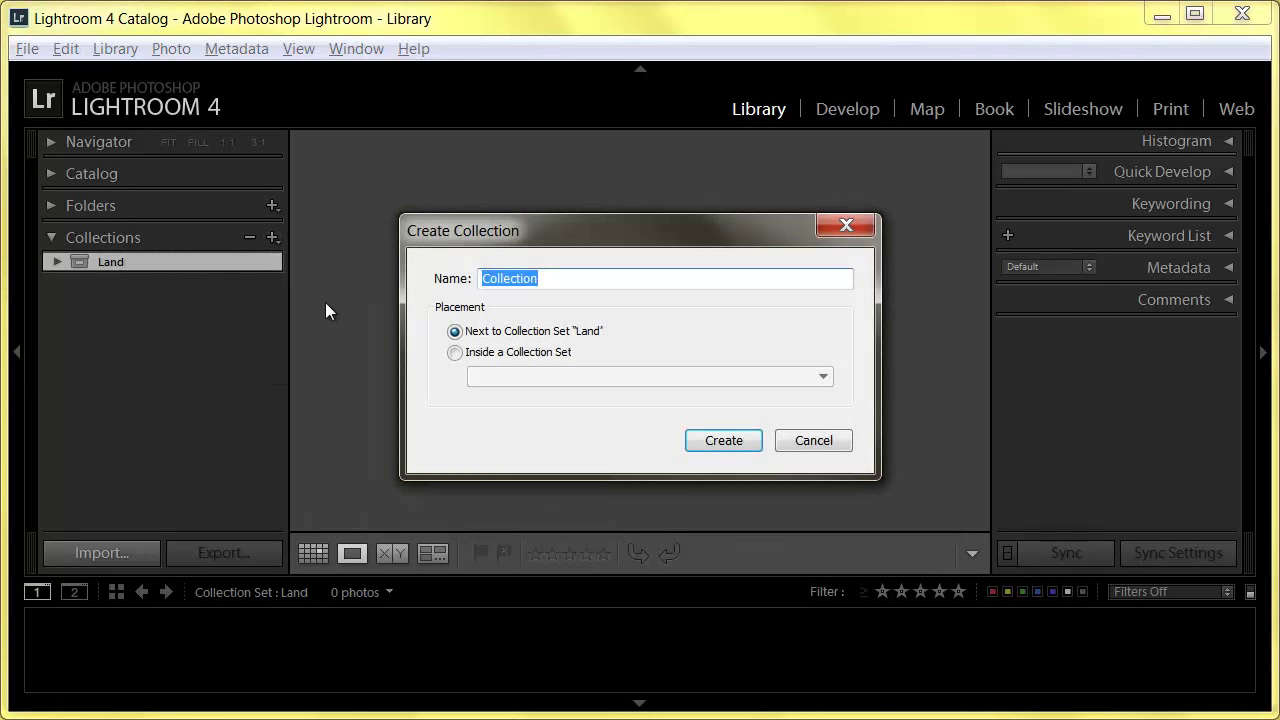
type("Shetland")
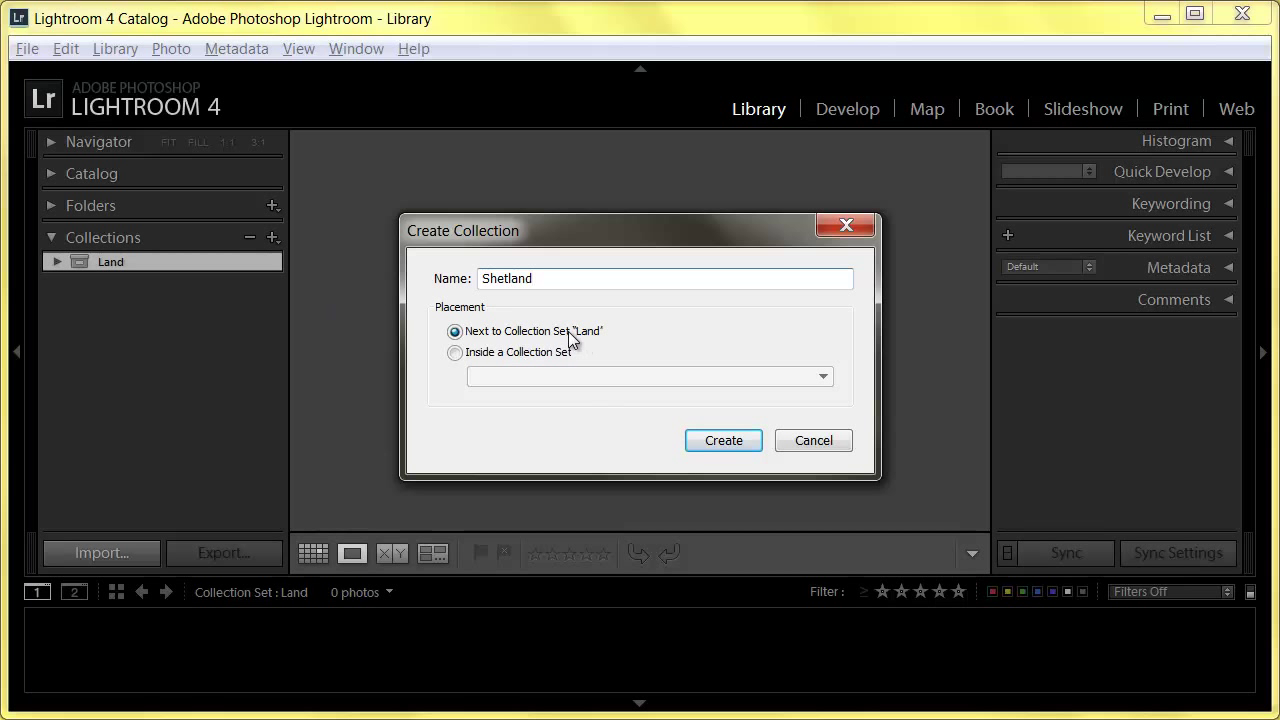
left_click(745, 441)
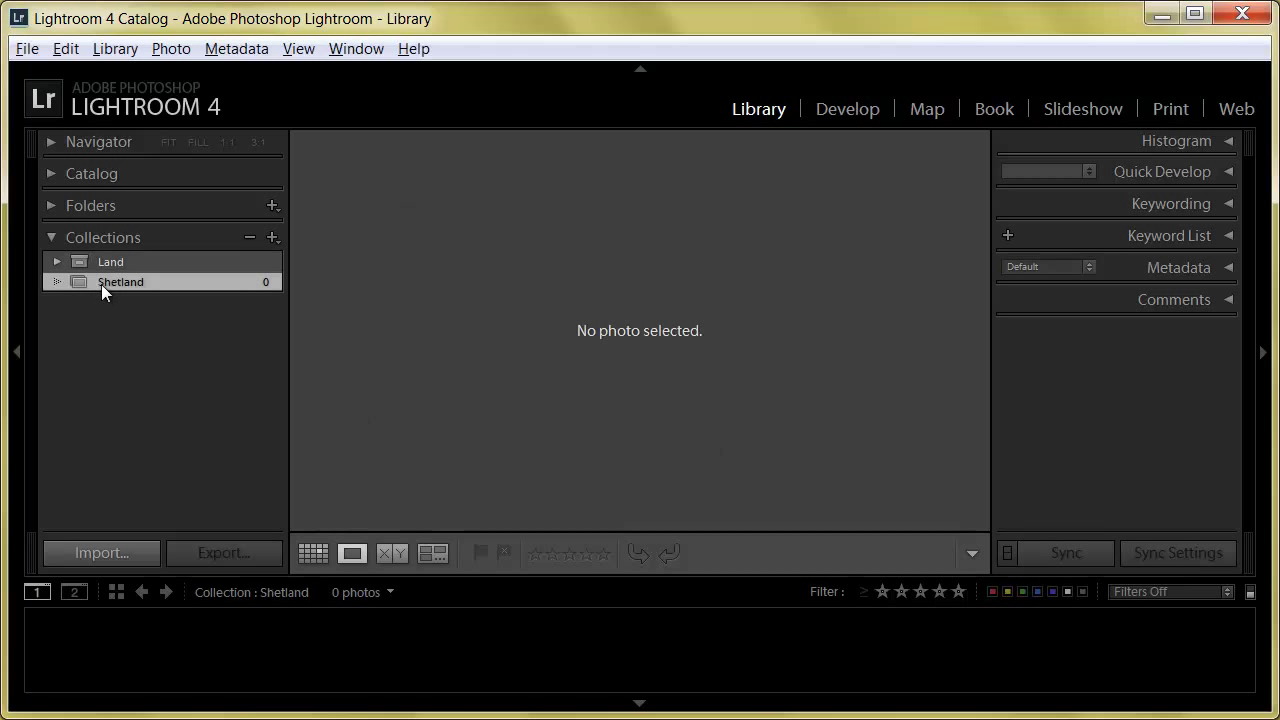
left_click_drag(101, 284, 112, 262)
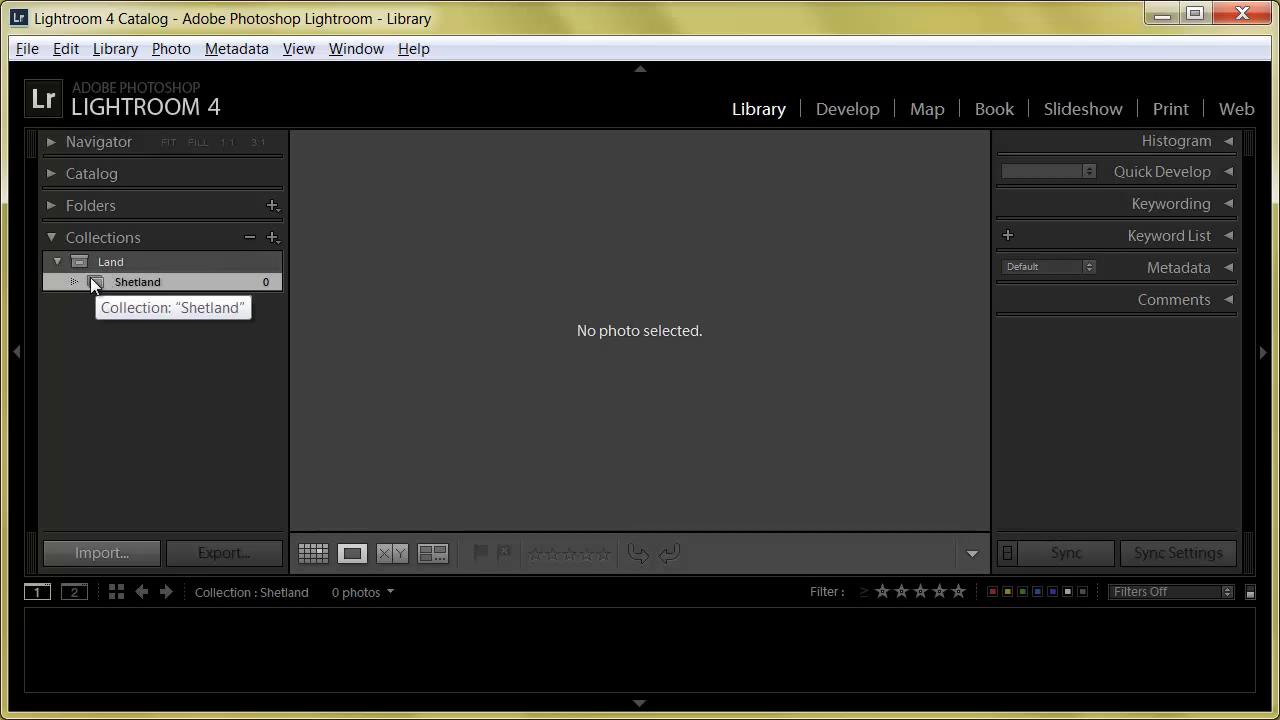
- Create a collection named 'Norge' inside the Land set
left_click(271, 237)
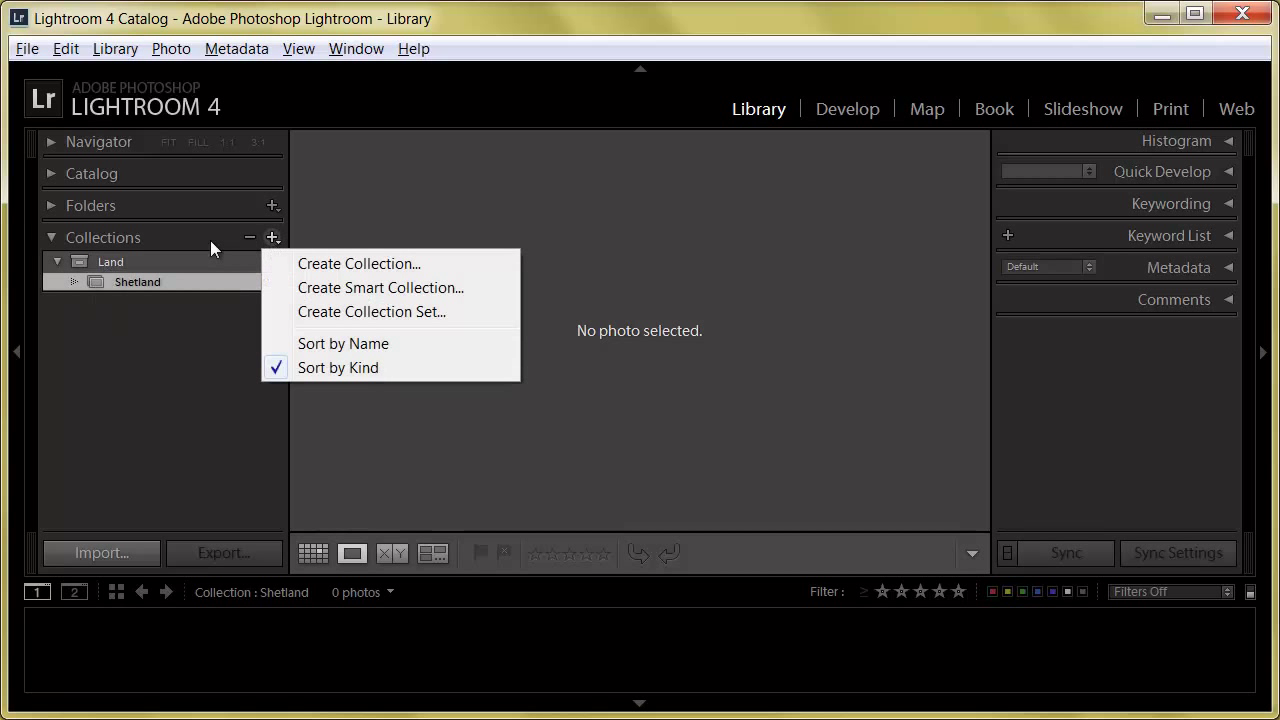
left_click(322, 263)
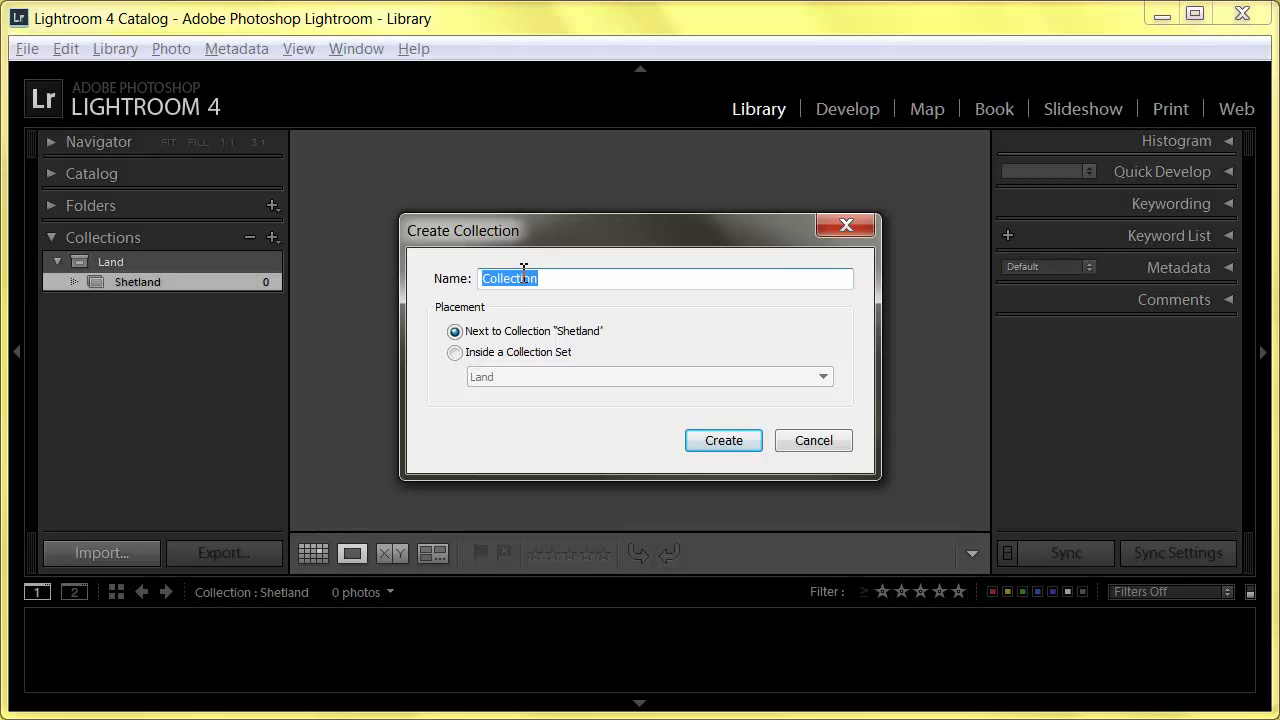
type("Norge")
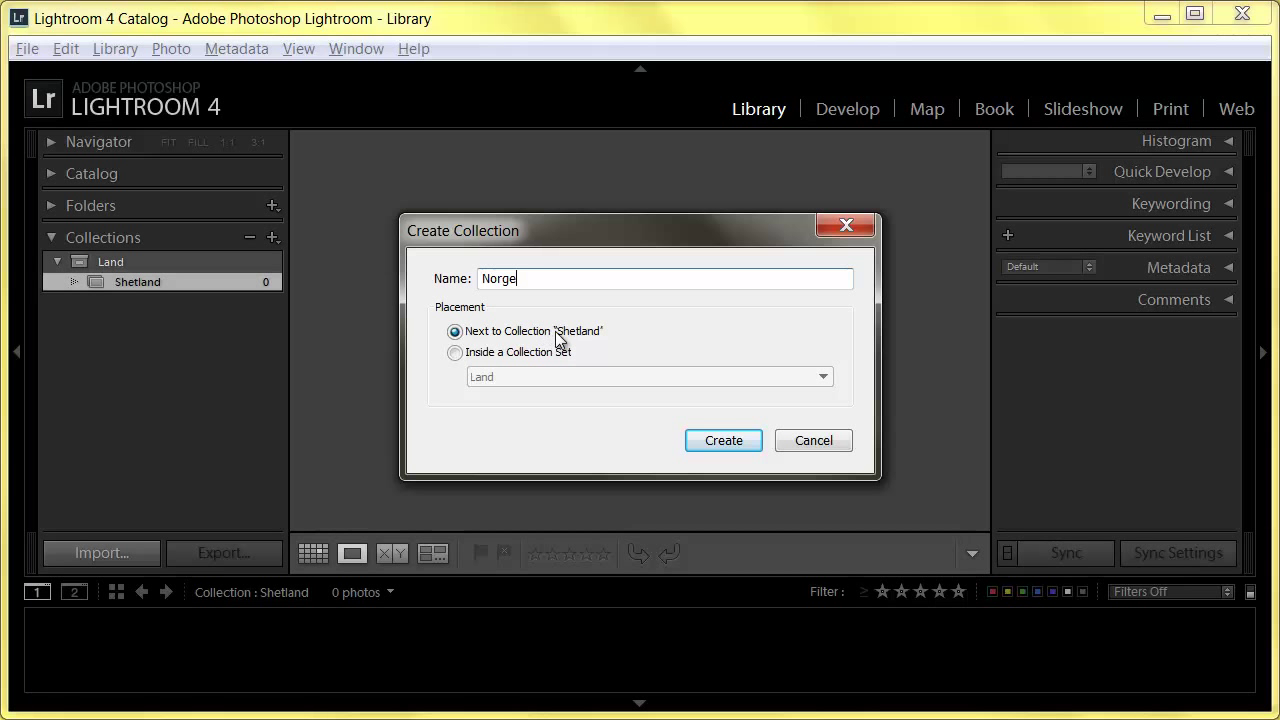
left_click(724, 441)
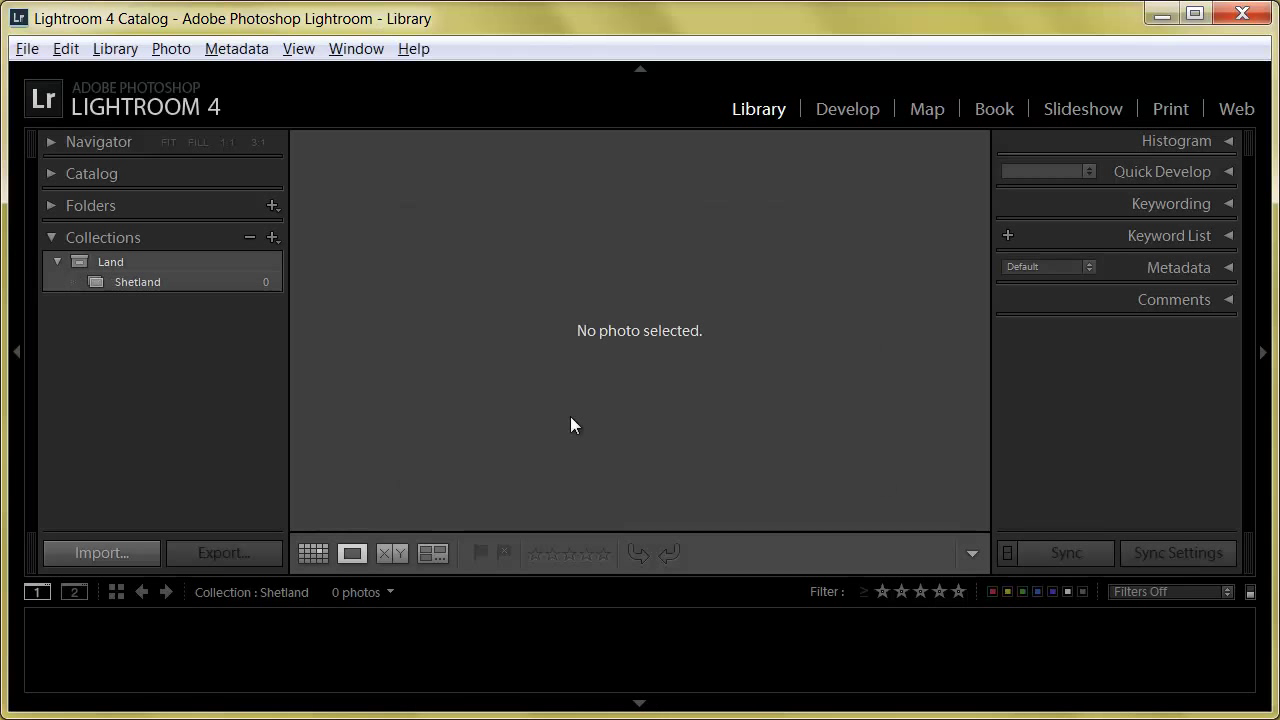
- Show the 24 photos of the Foto folder and select the fjord photo with the wooden dock
left_click(49, 205)
left_click(107, 260)
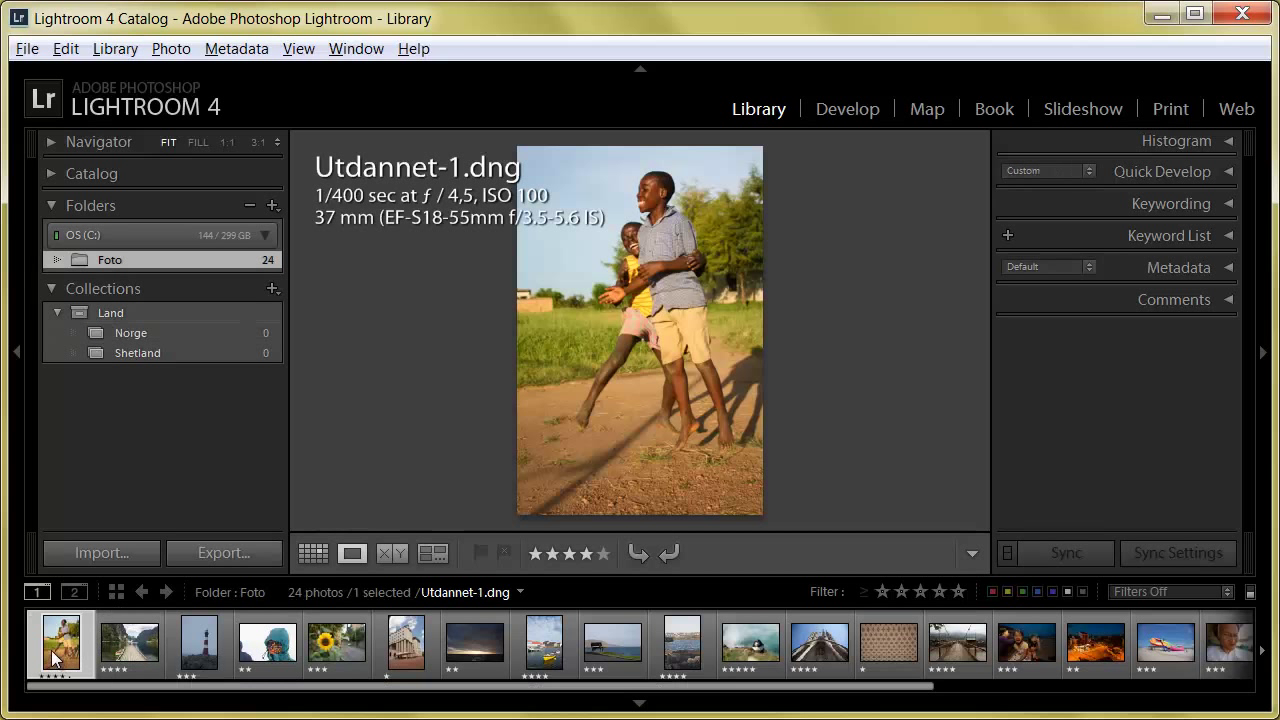
key("g")
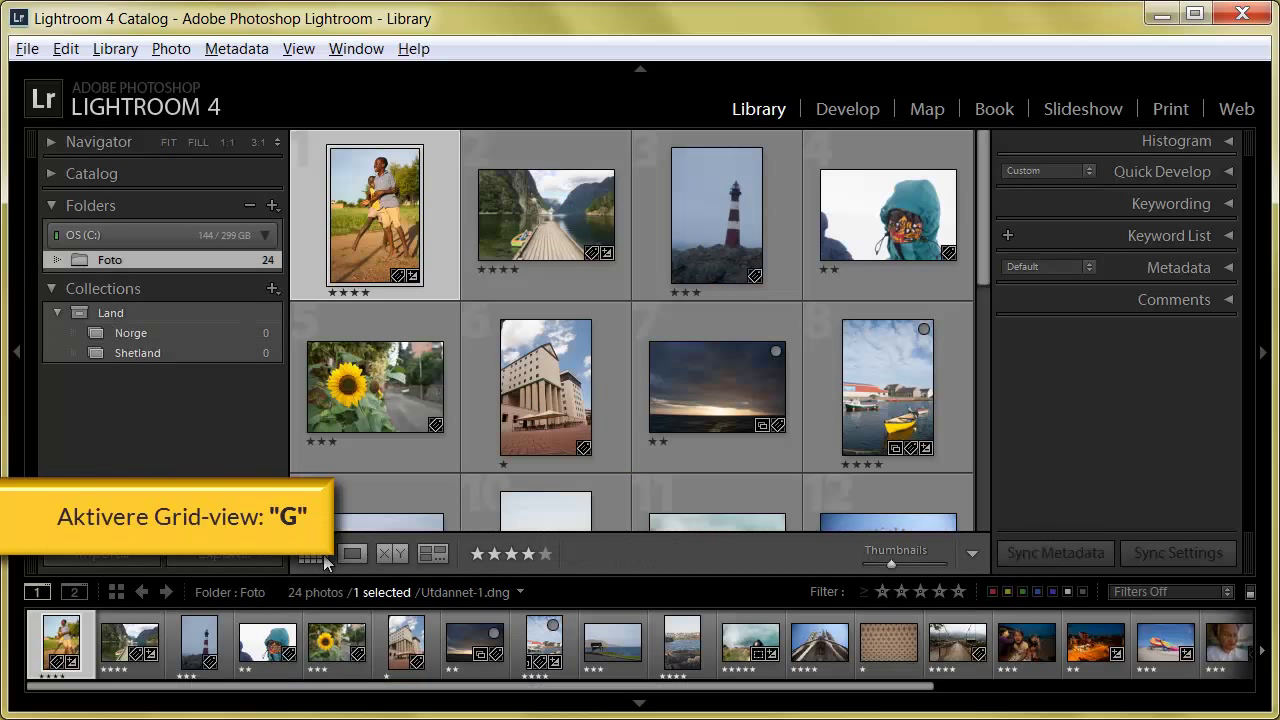
left_click(355, 557)
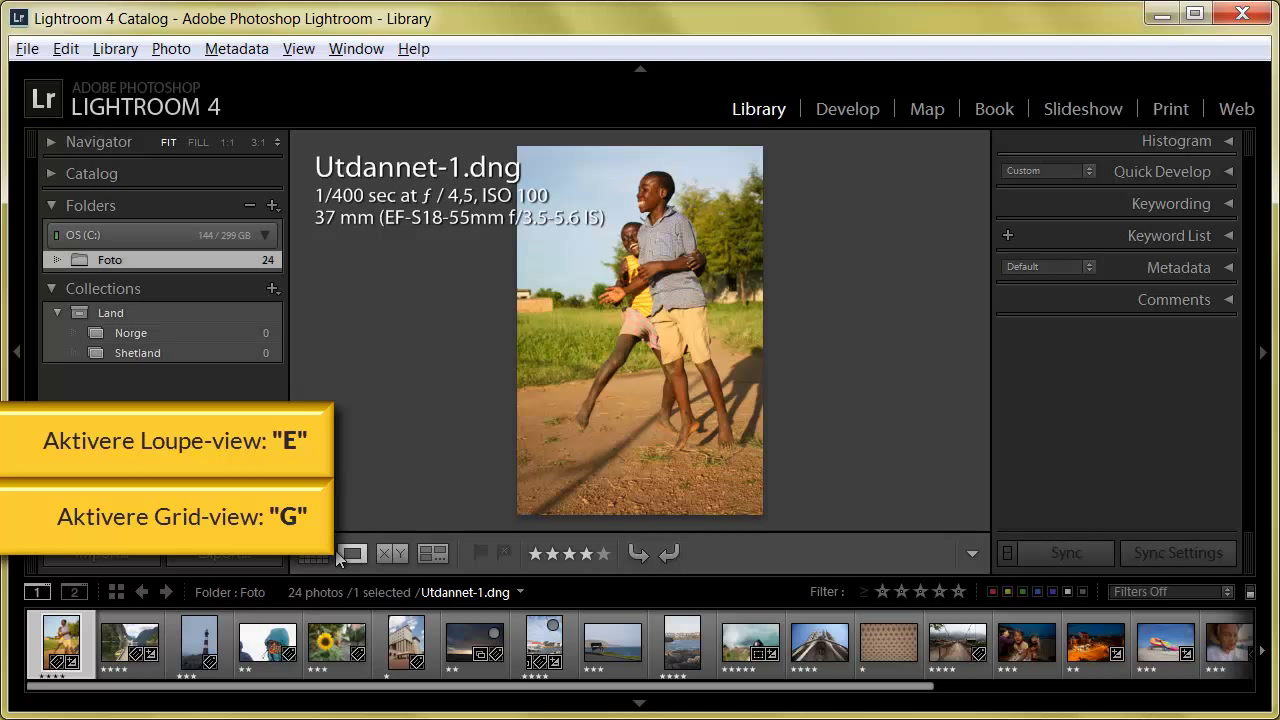
key("g")
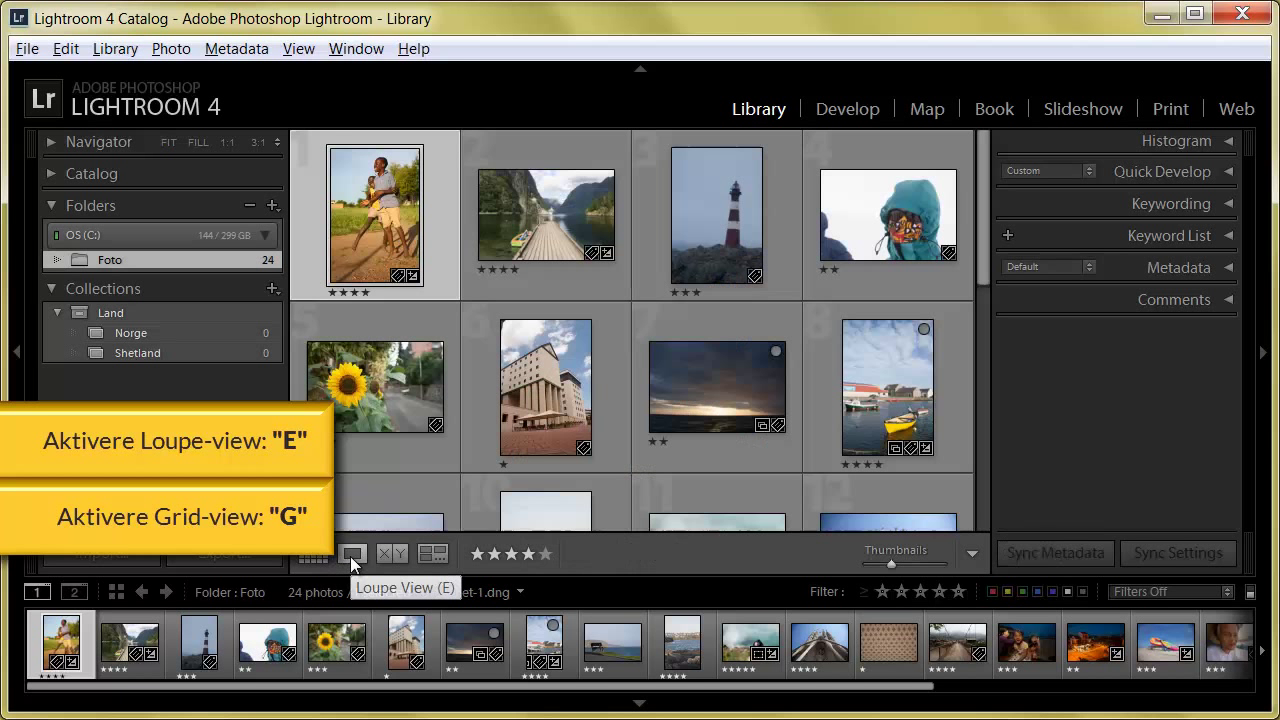
key("e")
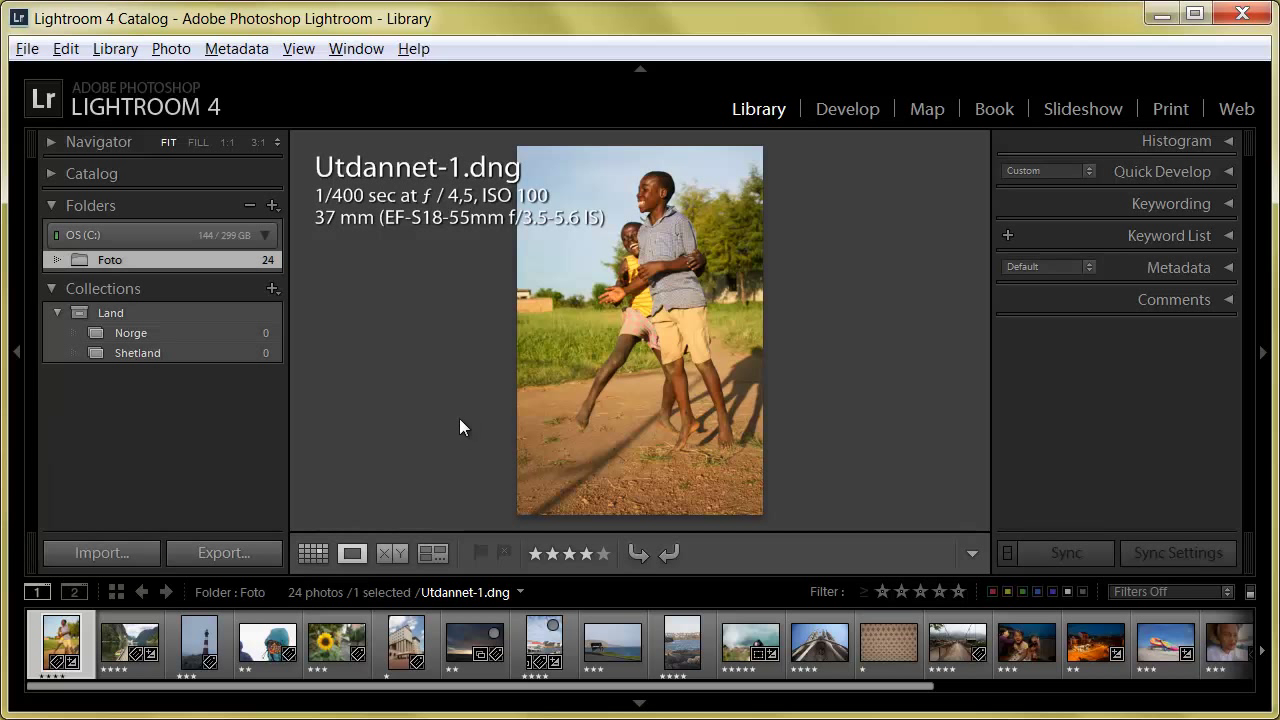
left_click(120, 648)
- Add the fjord photo, the lighthouse photo and one more photo to Norge
left_click_drag(120, 648, 132, 333)
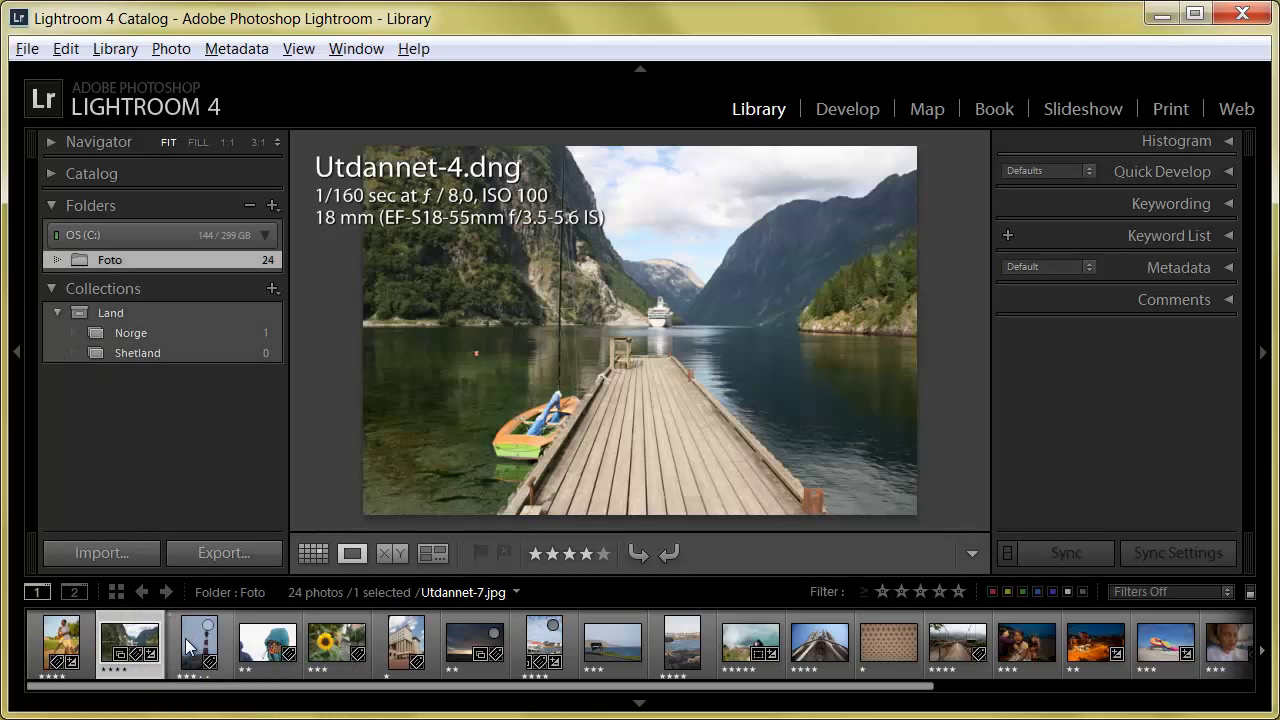
left_click(190, 645)
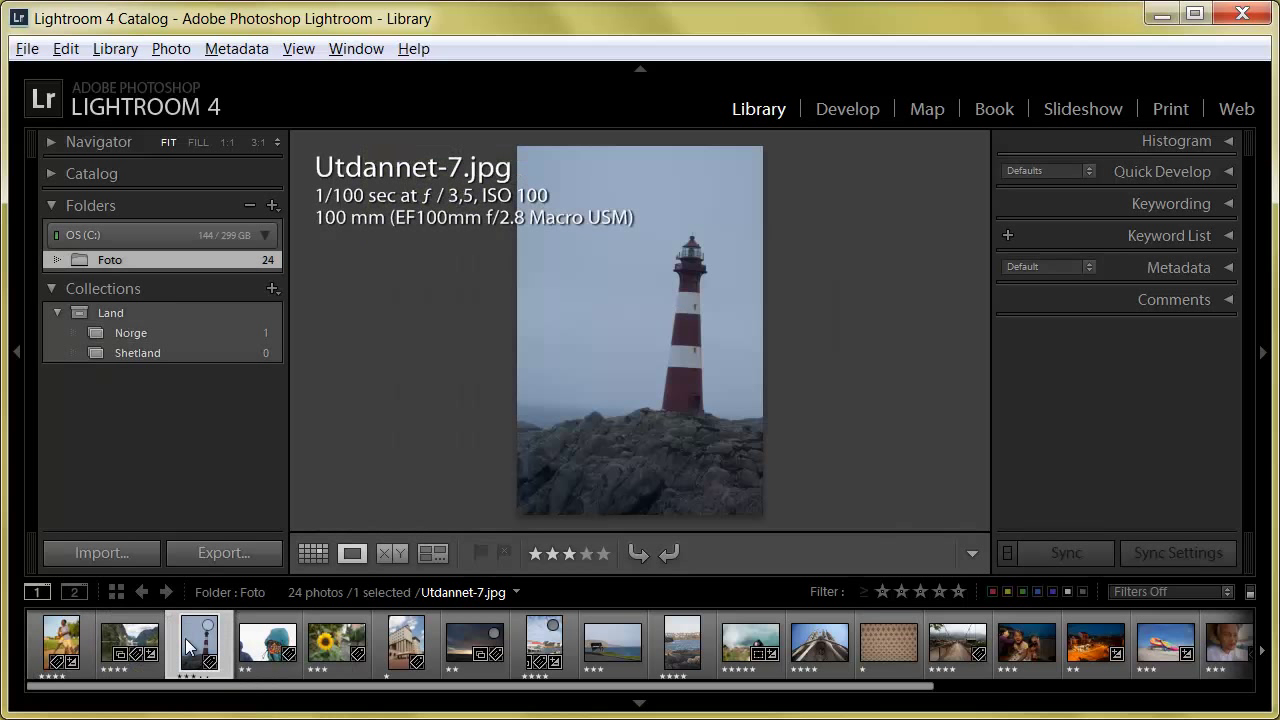
left_click(254, 646, "ctrl")
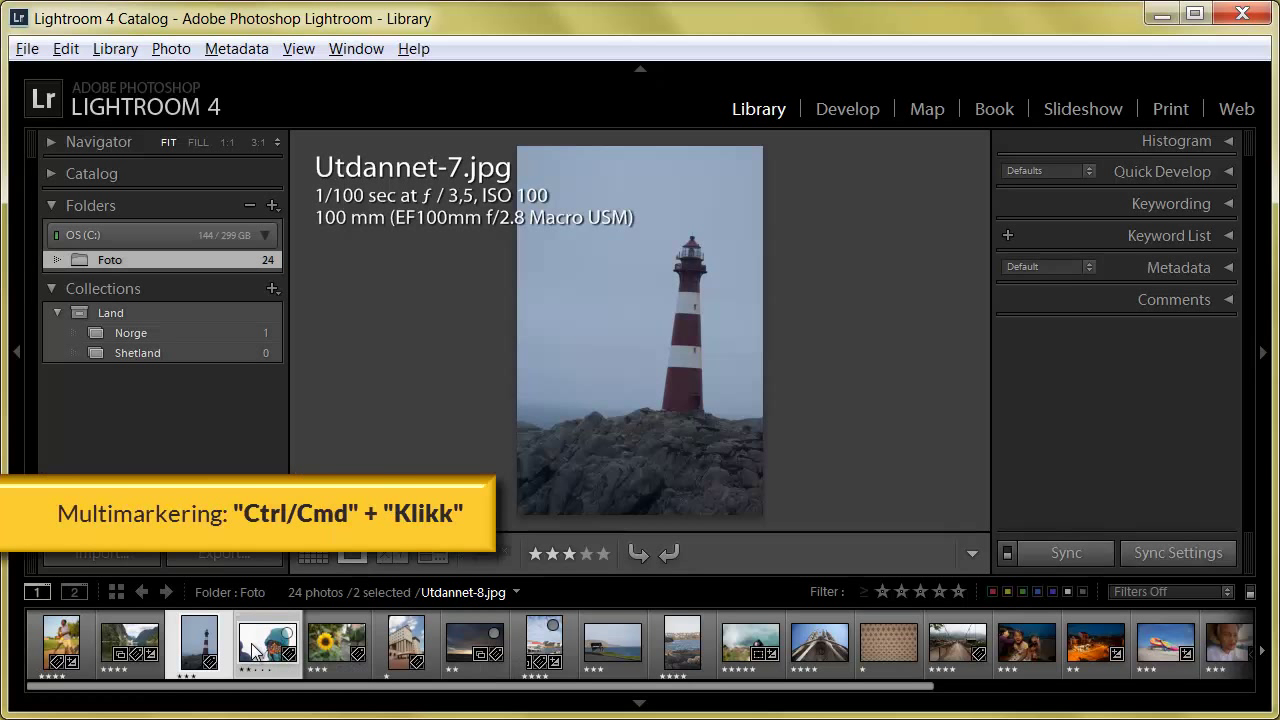
left_click_drag(254, 646, 135, 333)
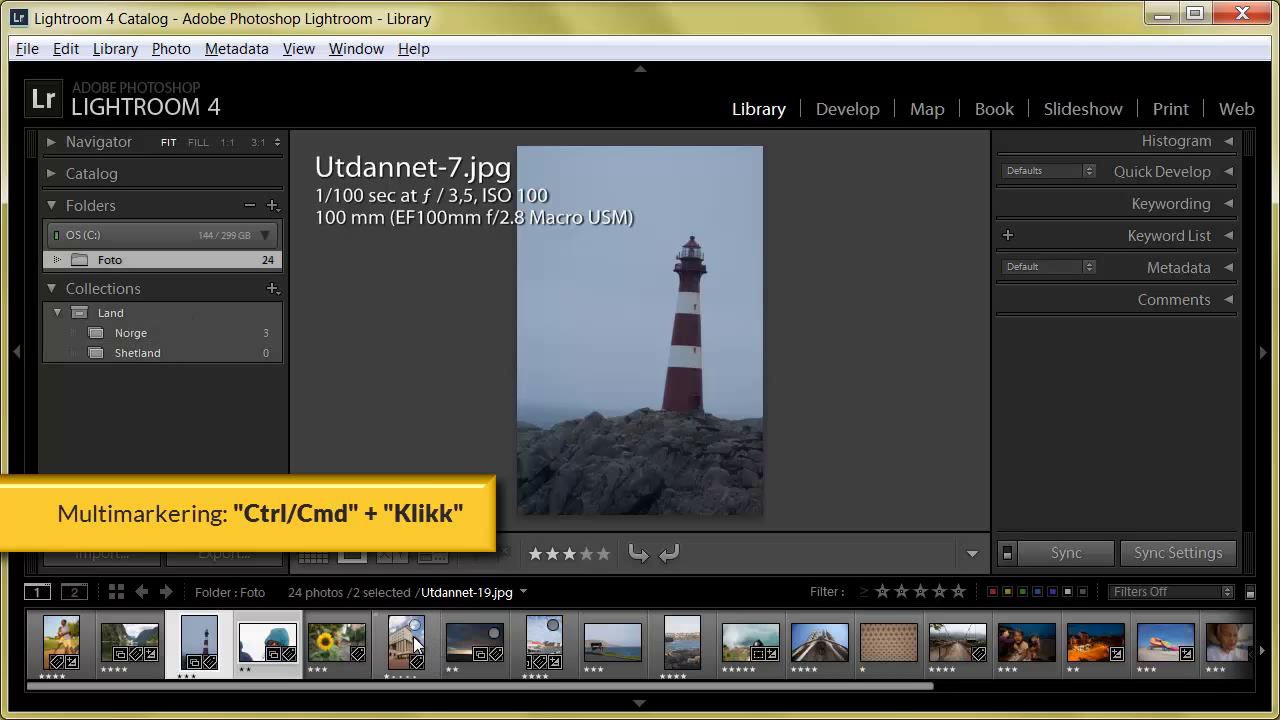
- Add five sea and coast photos, starting with Sjø.jpg, to Shetland
left_click(474, 643)
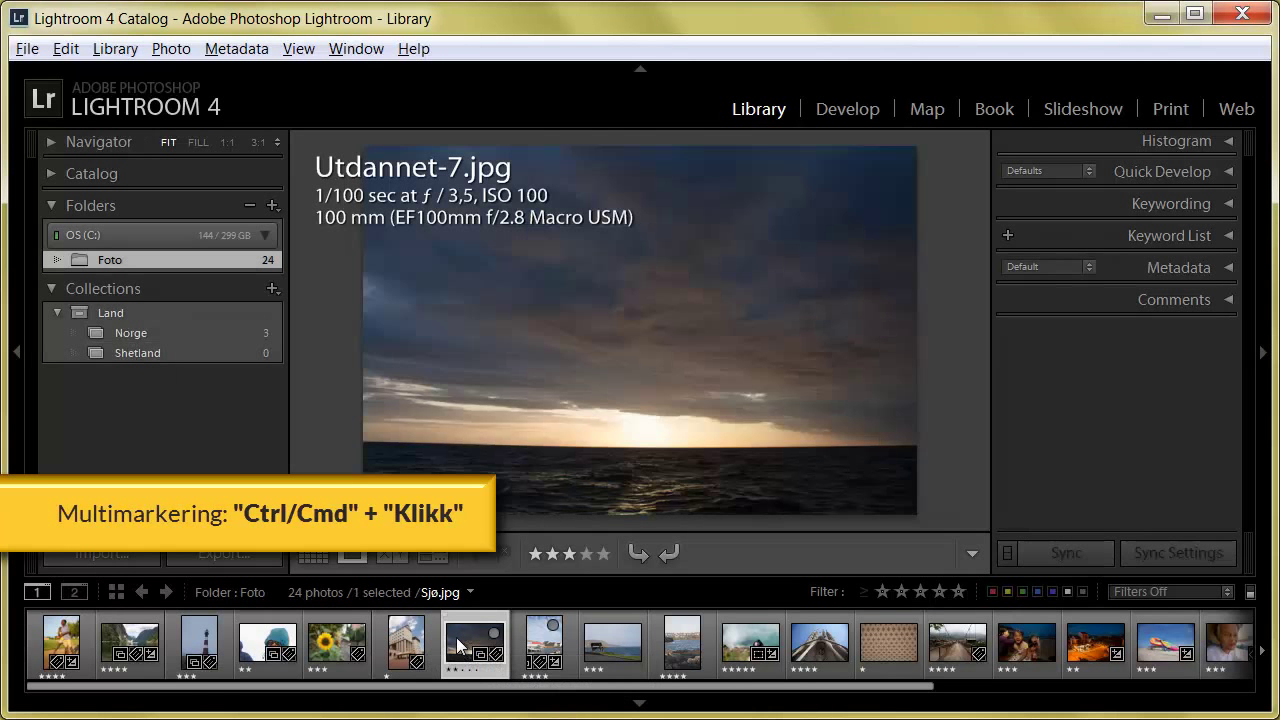
left_click(541, 647, "ctrl")
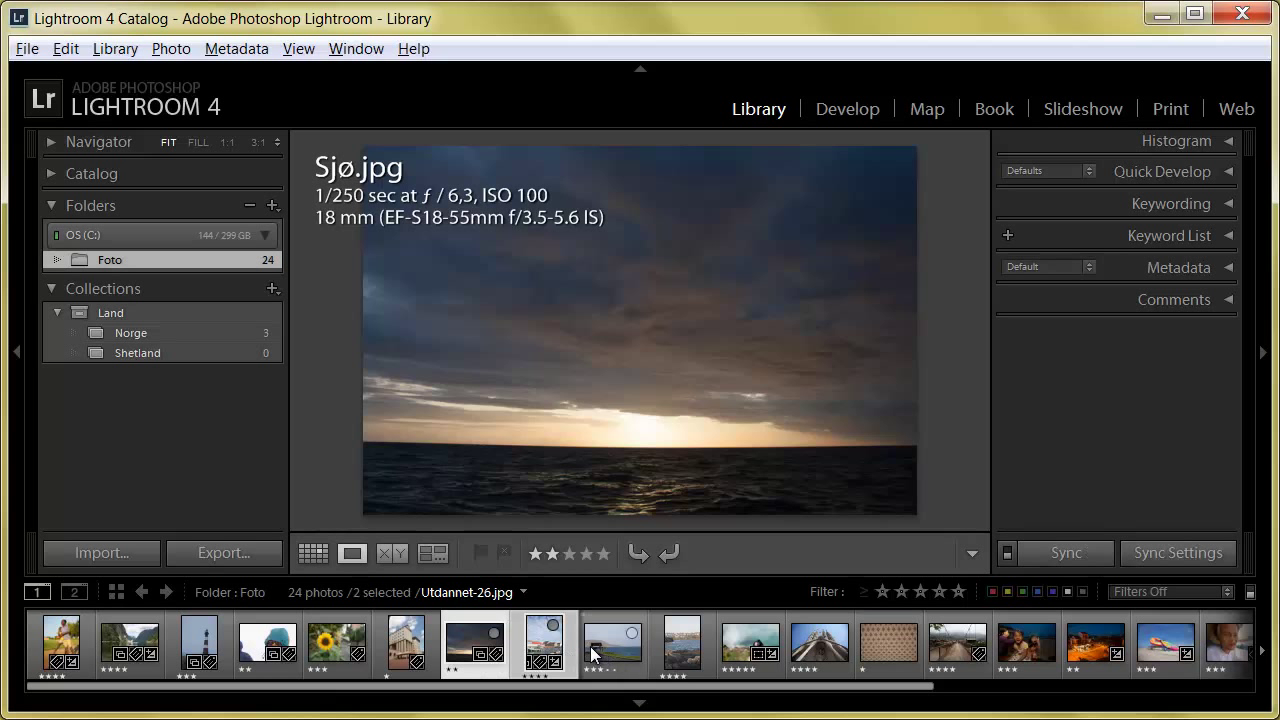
left_click(596, 655, "ctrl")
left_click(682, 658, "ctrl")
left_click(750, 650, "ctrl")
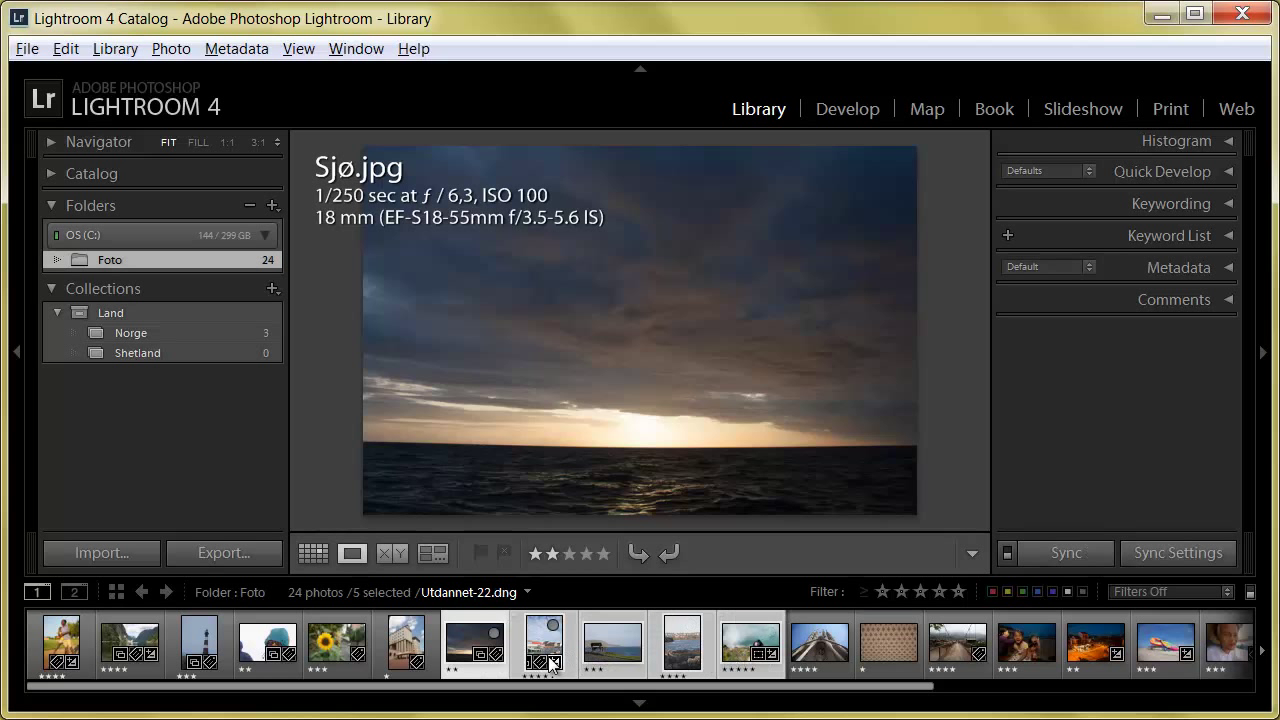
left_click_drag(474, 652, 145, 354)
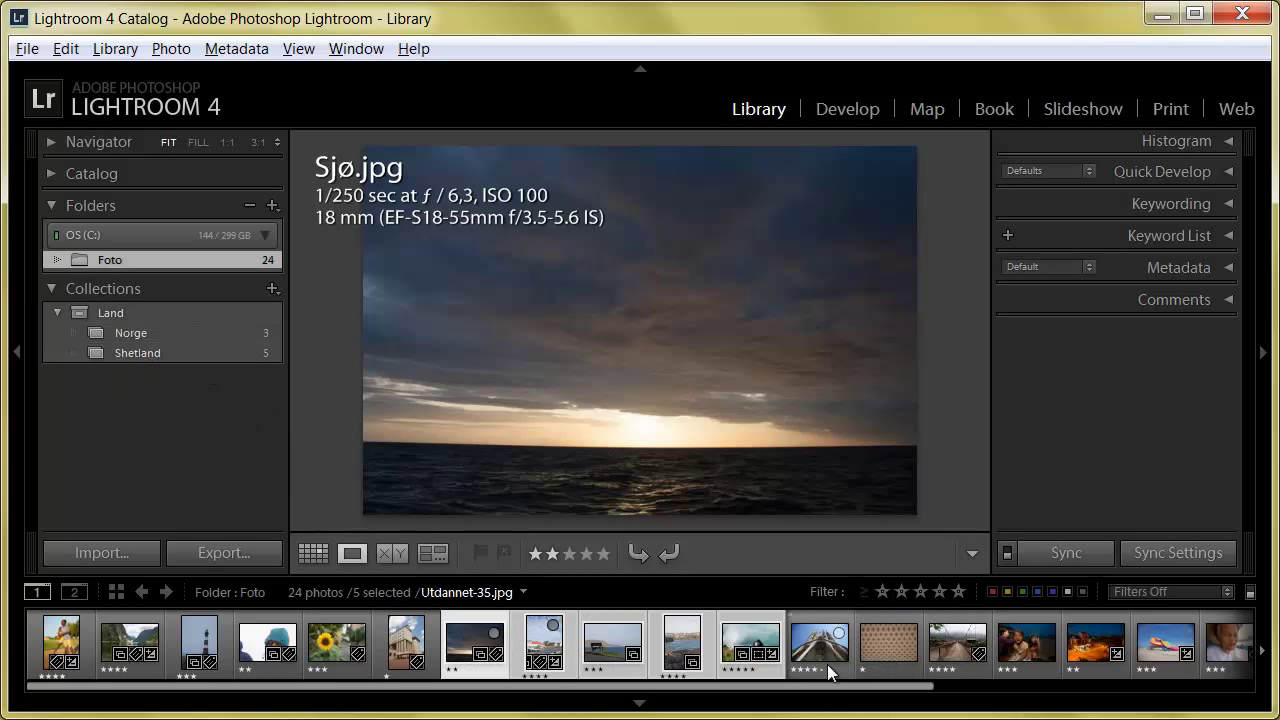
left_click_drag(848, 688, 1160, 688)
left_click(527, 645)
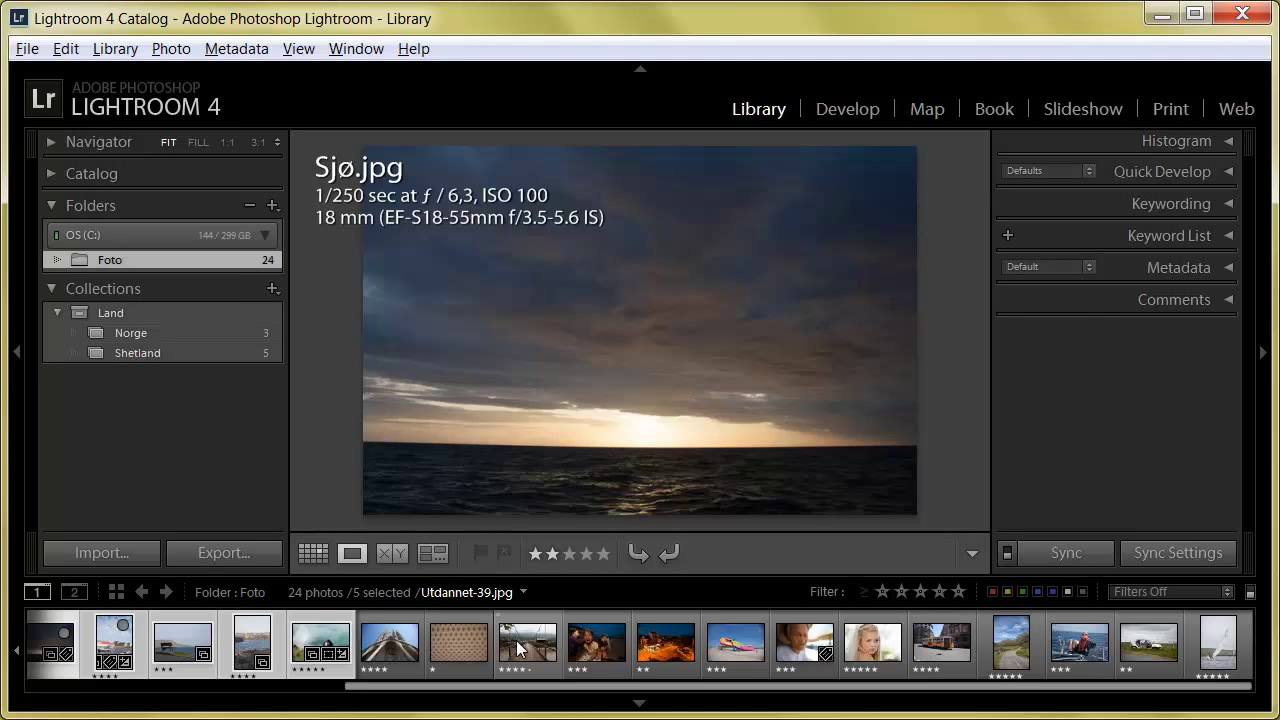
- Add the bride, mountain road (Utdannet-55) and sailing (Utdannet-56) photos to Norge
key("Right")
key("Right")
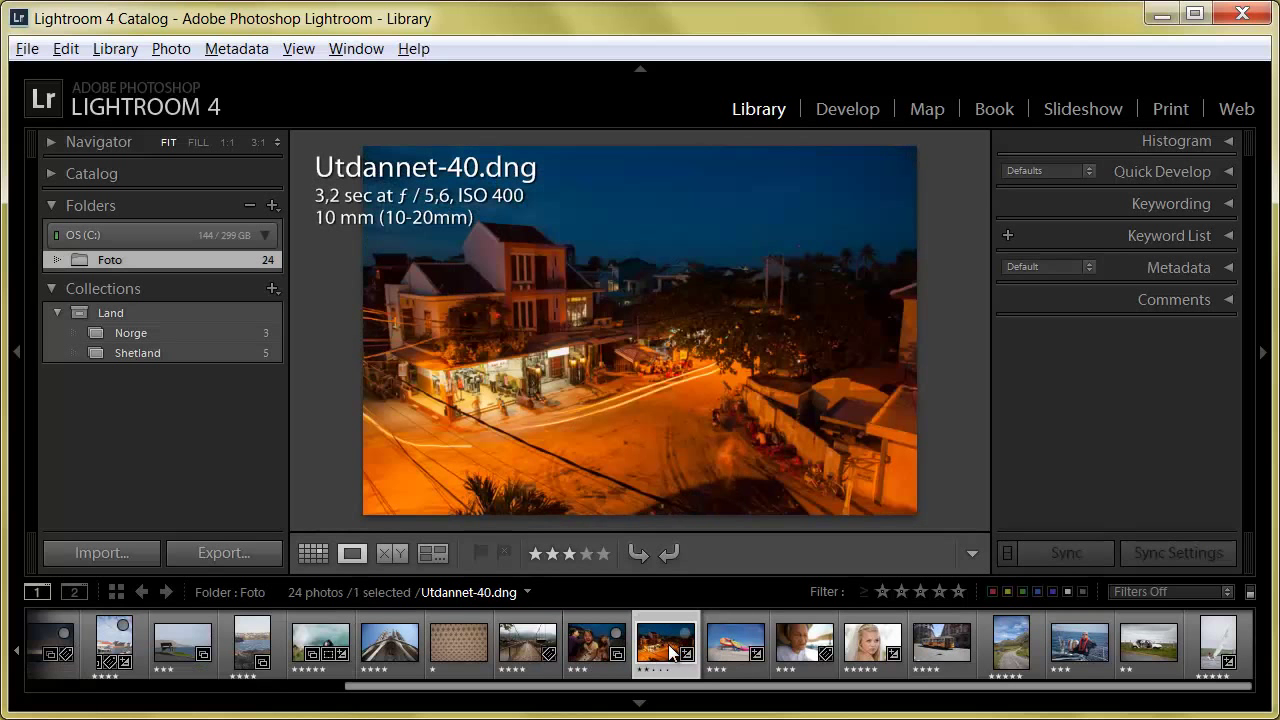
left_click(727, 650)
left_click(800, 648)
left_click(857, 652)
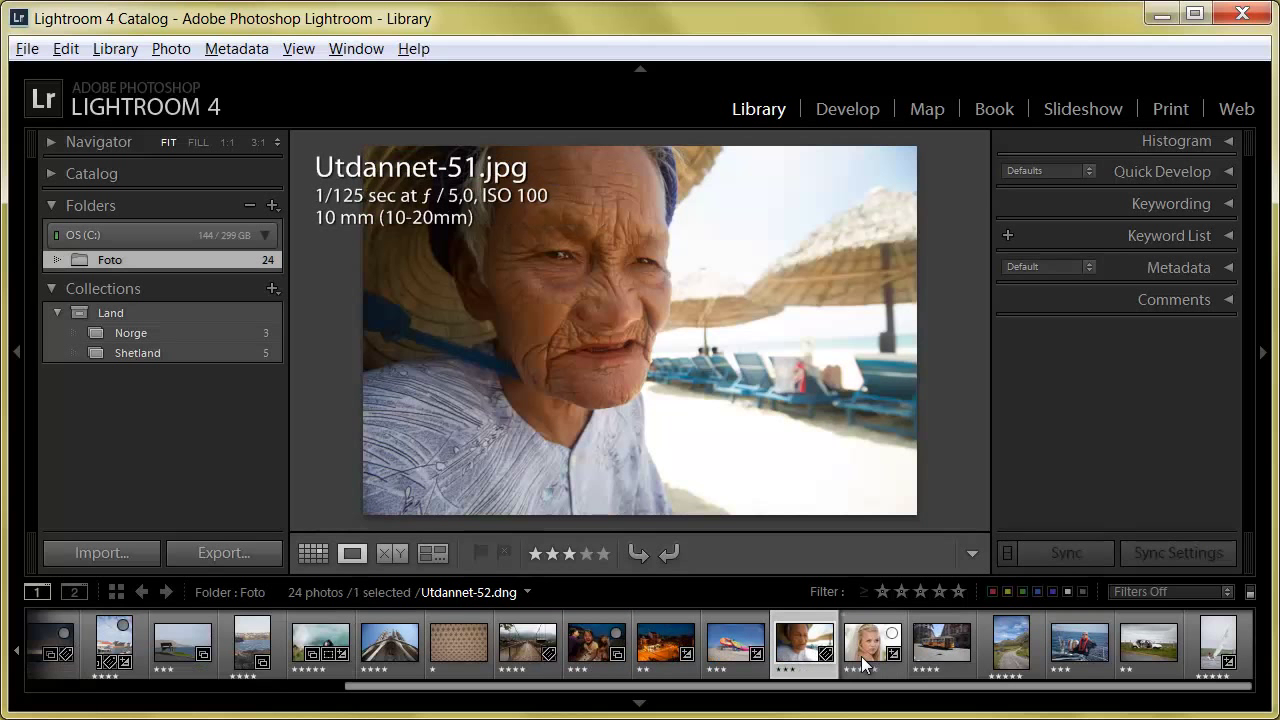
left_click_drag(857, 652, 130, 333)
left_click(955, 645)
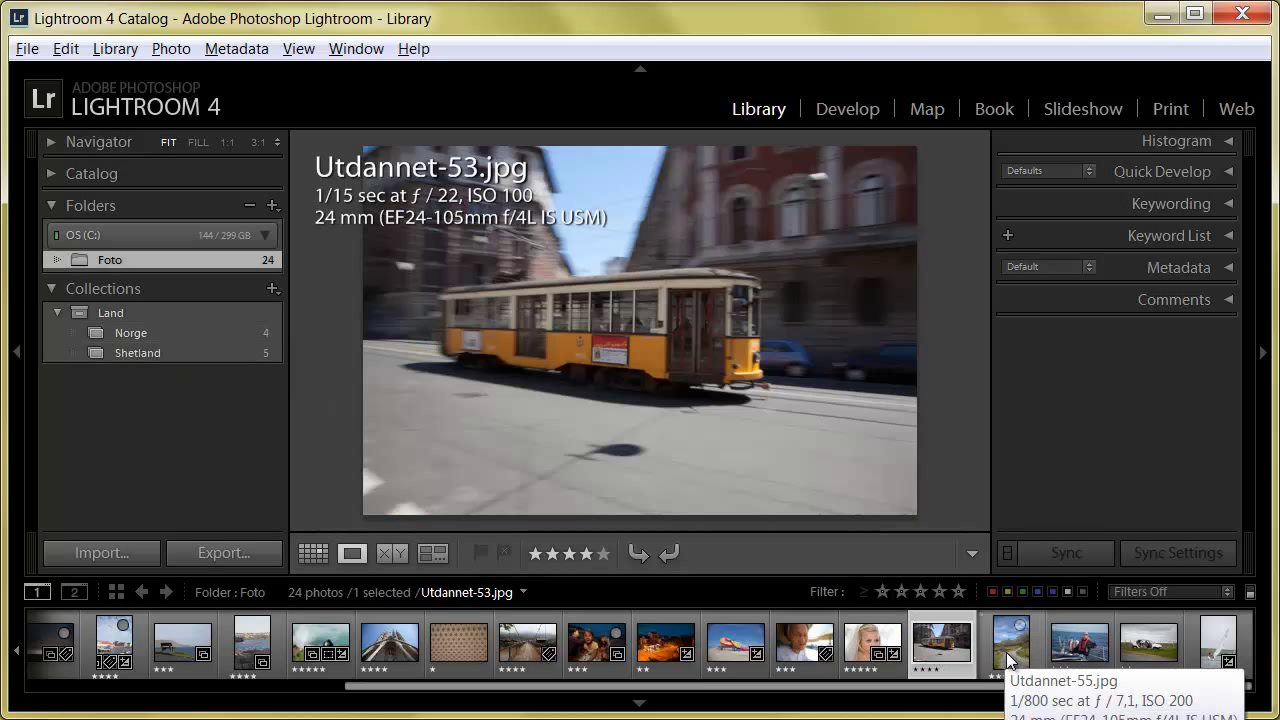
left_click(1010, 650)
mouse_move(1015, 660)
left_mouse_down()
mouse_move(160, 330)
mouse_move(135, 334)
left_mouse_up()
left_click(1090, 655)
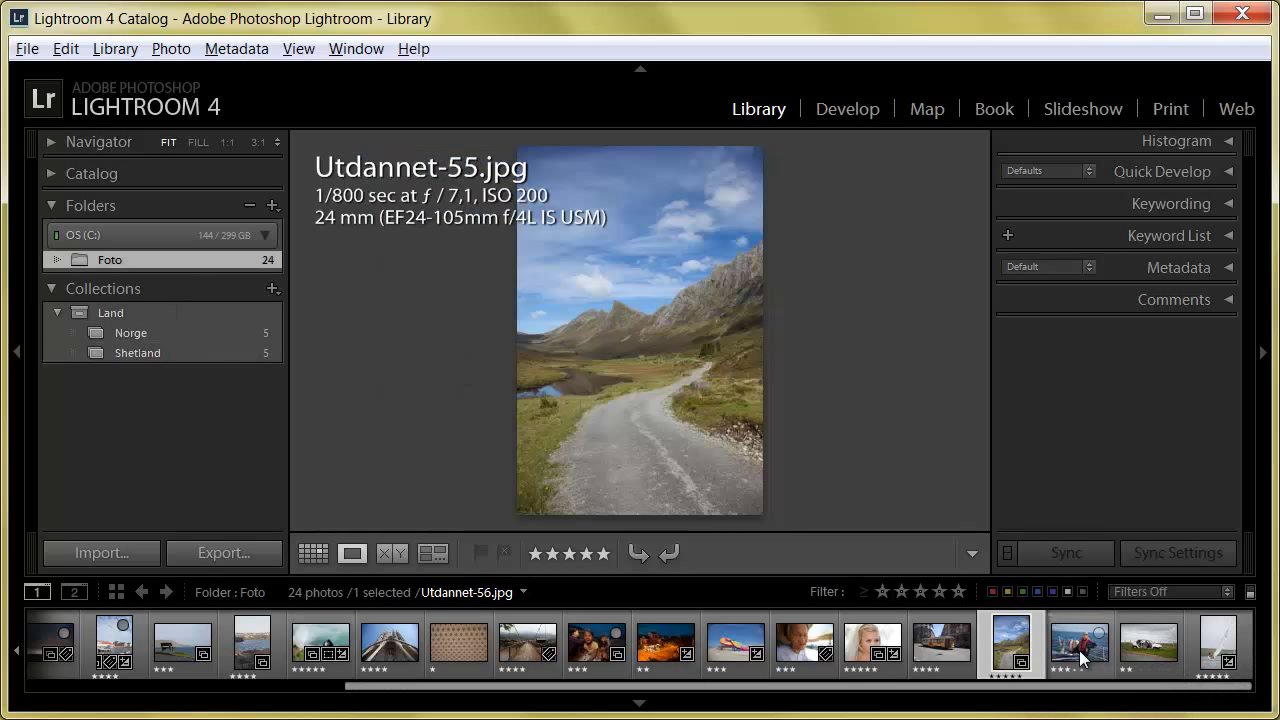
mouse_move(1090, 655)
left_mouse_down()
mouse_move(45, 290)
mouse_move(130, 333)
left_mouse_up()
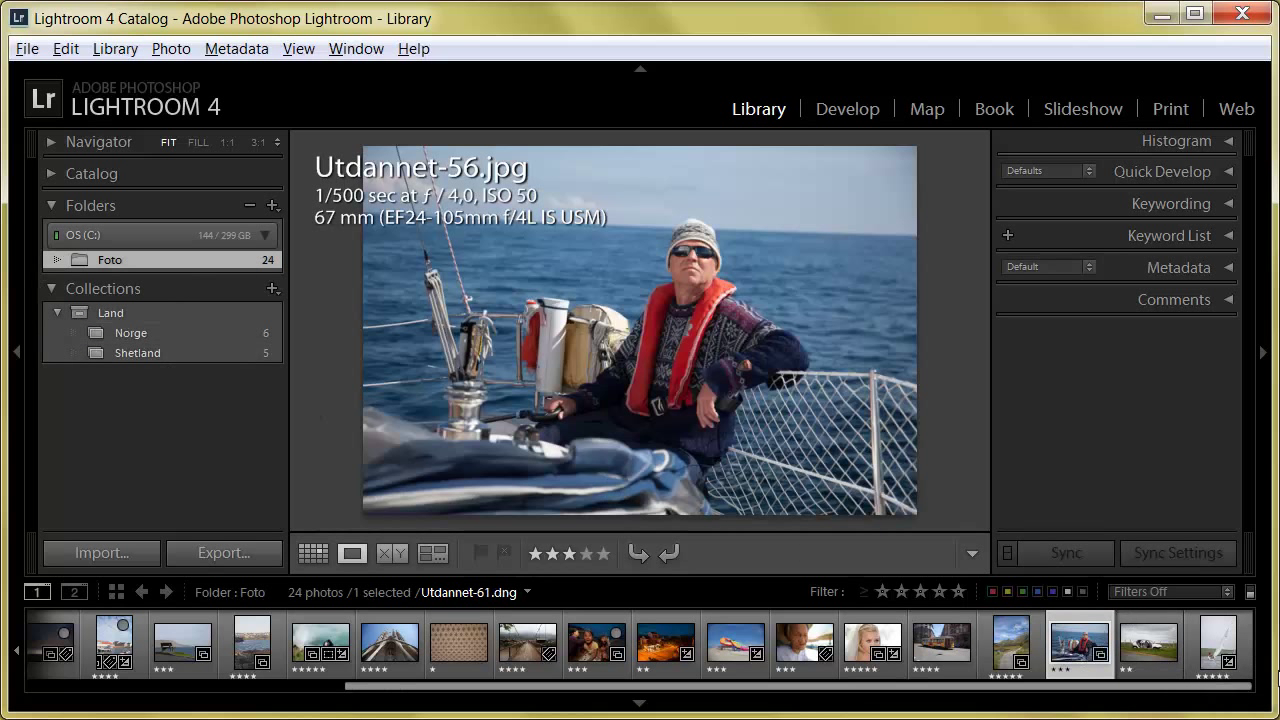
- Add the abandoned car photo Utdannet-60 and the next photo to Shetland
left_click(1163, 667)
left_click(1215, 660, "ctrl")
left_click_drag(1148, 660, 158, 356)
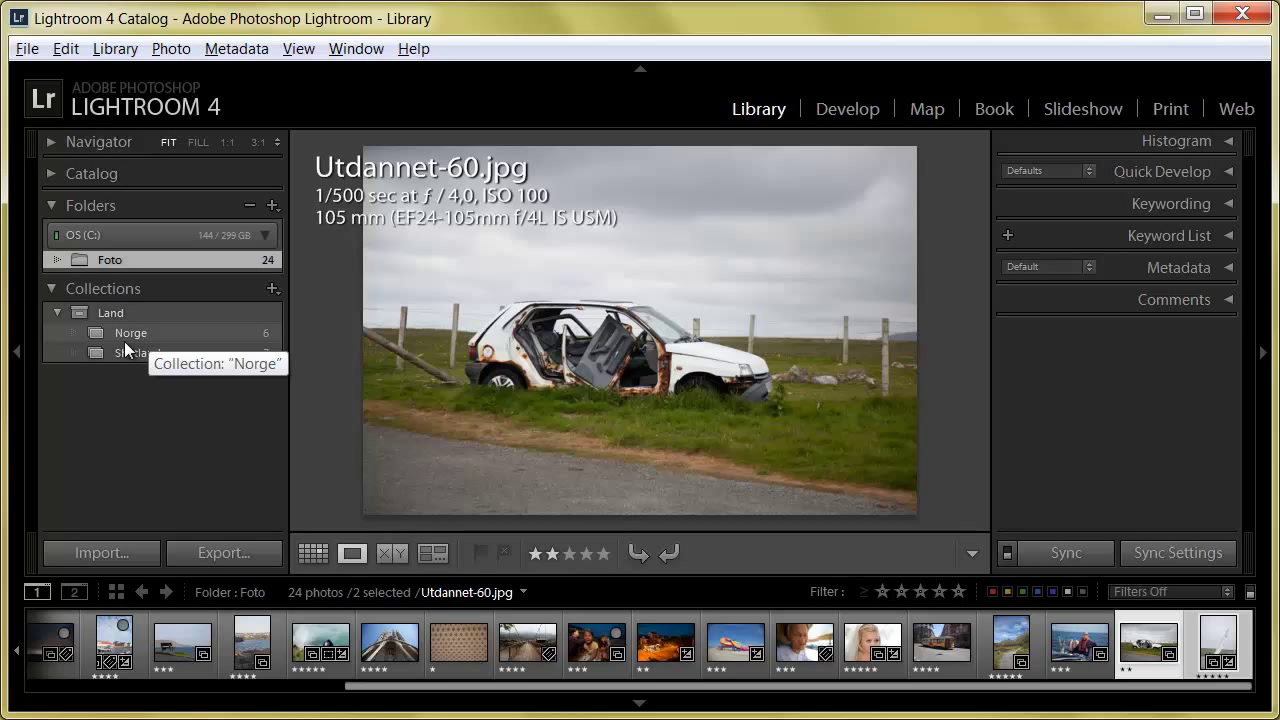
- View Norge's six photos, then switch to the Shetland collection's seven photos
left_click(125, 336)
left_click(131, 352)
left_click(130, 335)
left_click(129, 350)
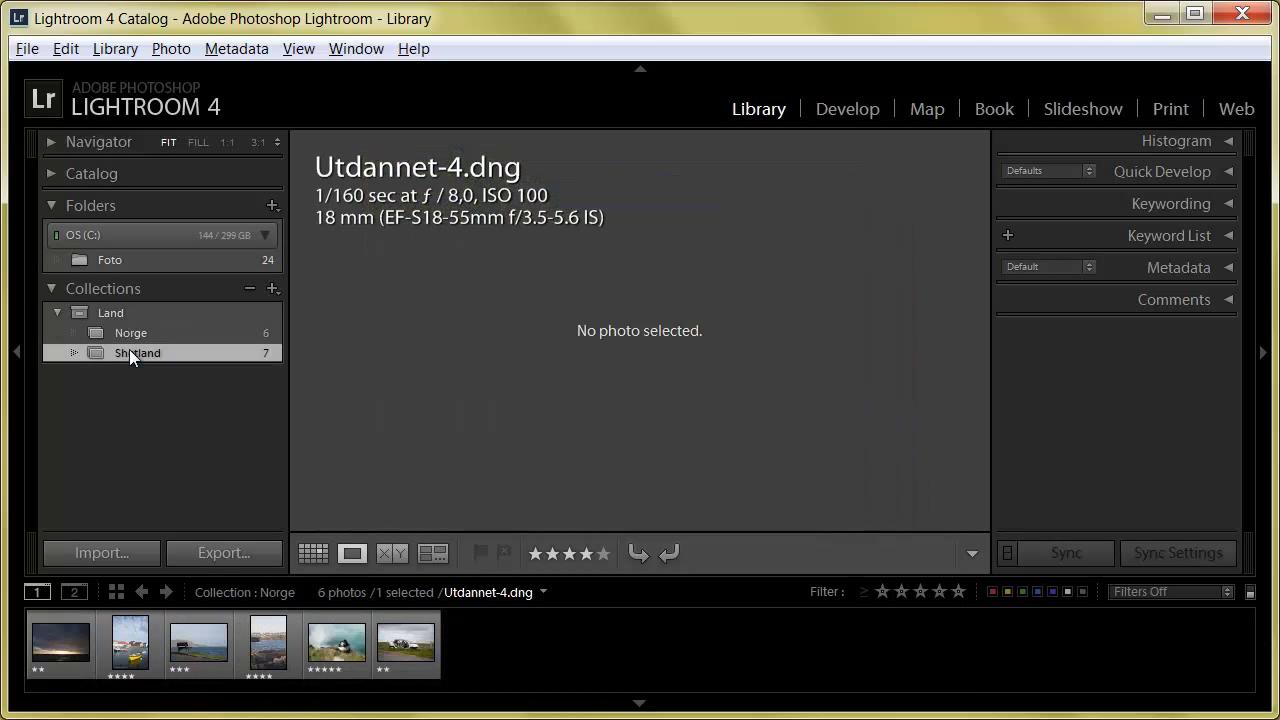